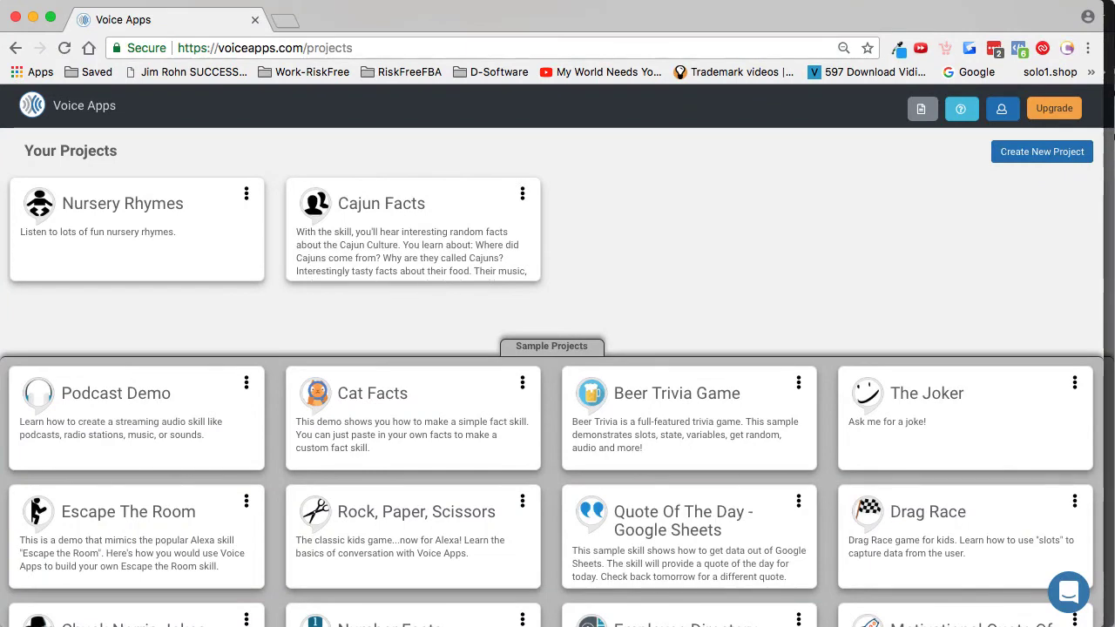
Open the Nursery Rhymes card's Edit Project dialog and its Project Icon chooser.
{"action": "scroll", "coordinate": [157, 397], "scroll_direction": "down", "scroll_amount": 5}
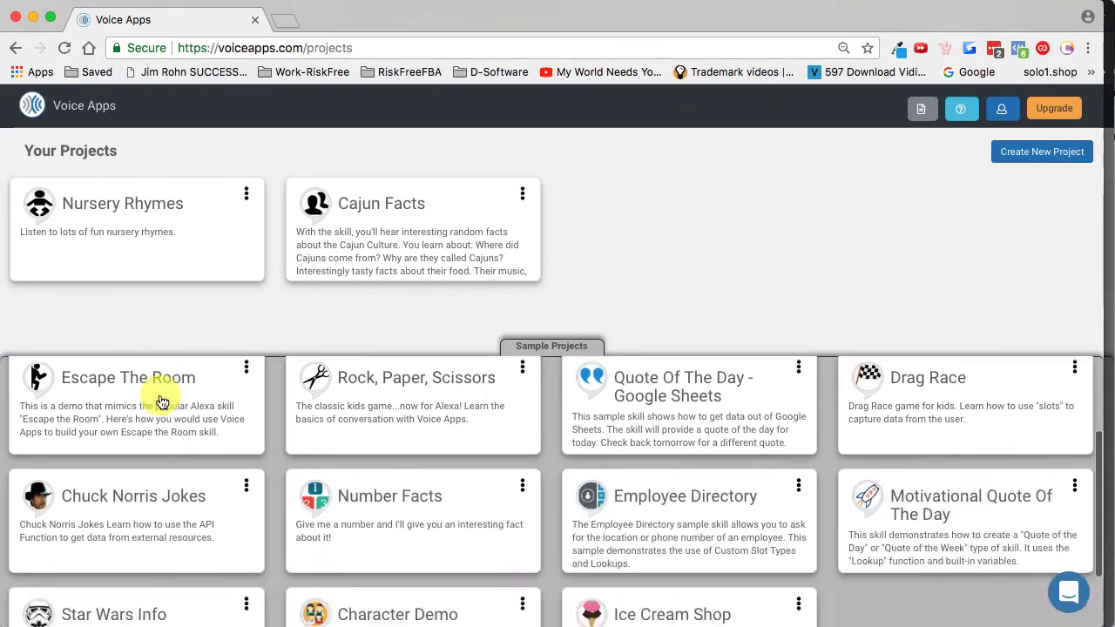
{"action": "scroll", "coordinate": [185, 460], "scroll_direction": "up", "scroll_amount": 5}
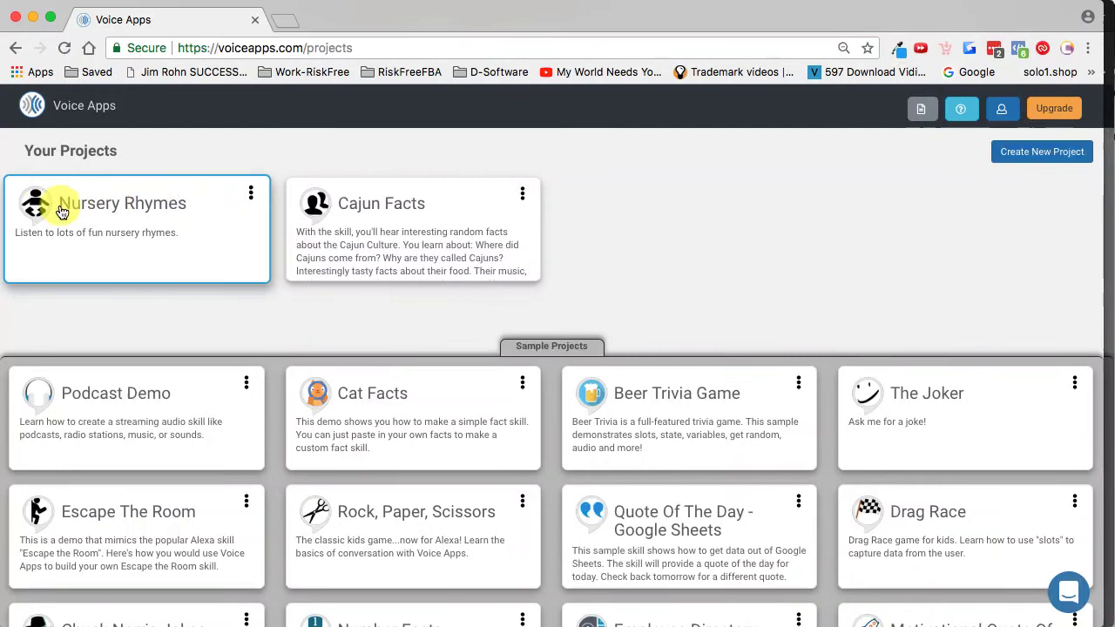
{"action": "left_click", "coordinate": [253, 197]}
{"action": "left_click", "coordinate": [186, 221]}
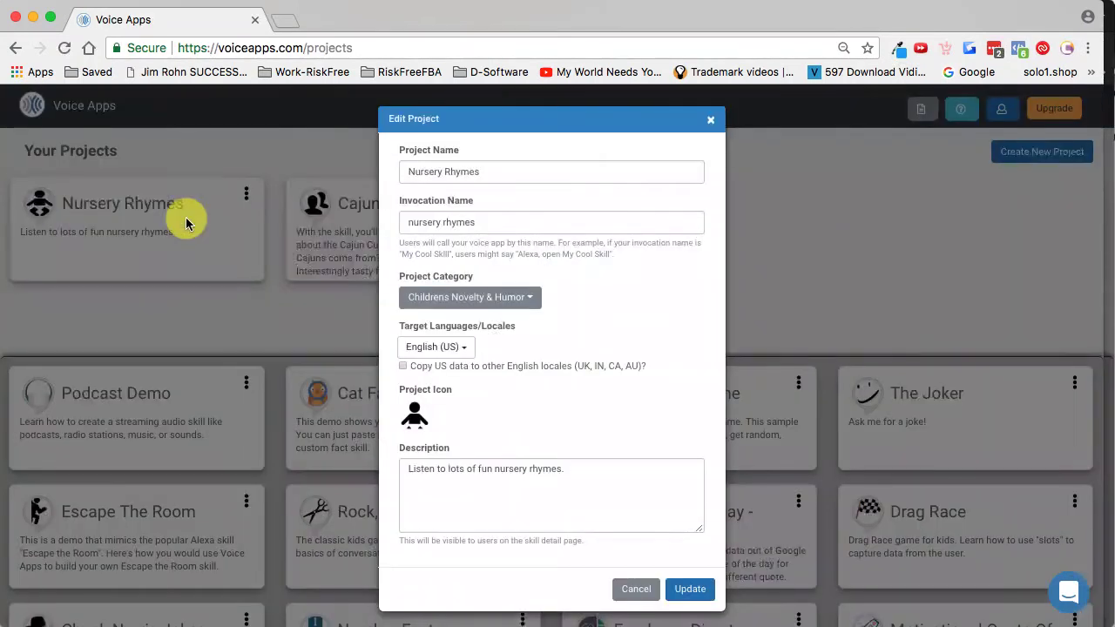
{"action": "left_click", "coordinate": [417, 422]}
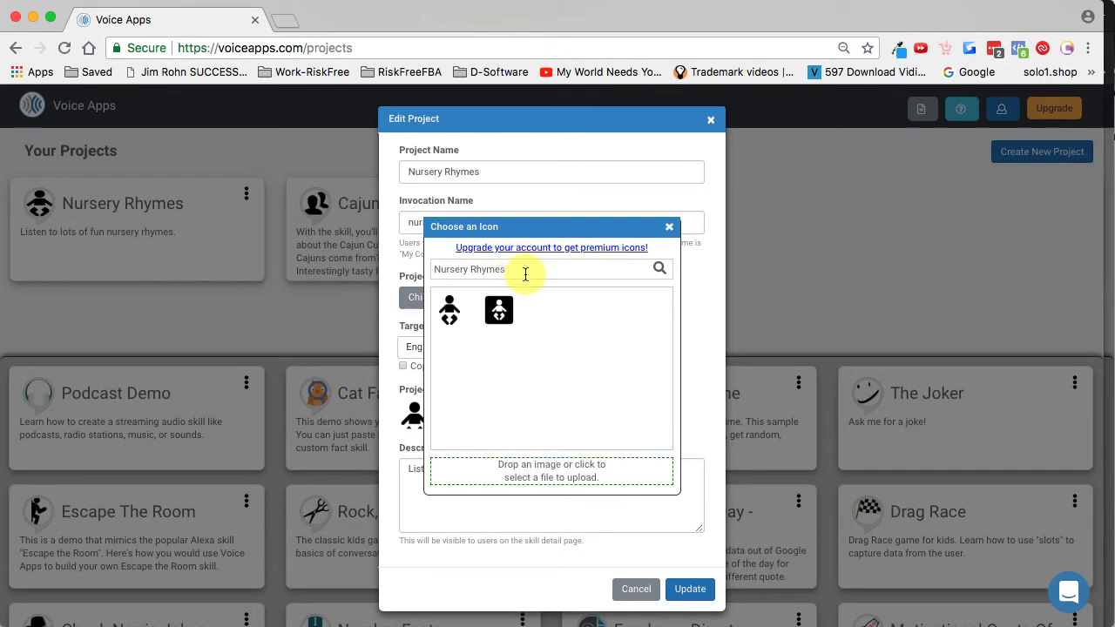
Search the icon chooser for 'food' and browse the results.
{"action": "left_click_drag", "start_coordinate": [527, 274], "coordinate": [375, 267]}
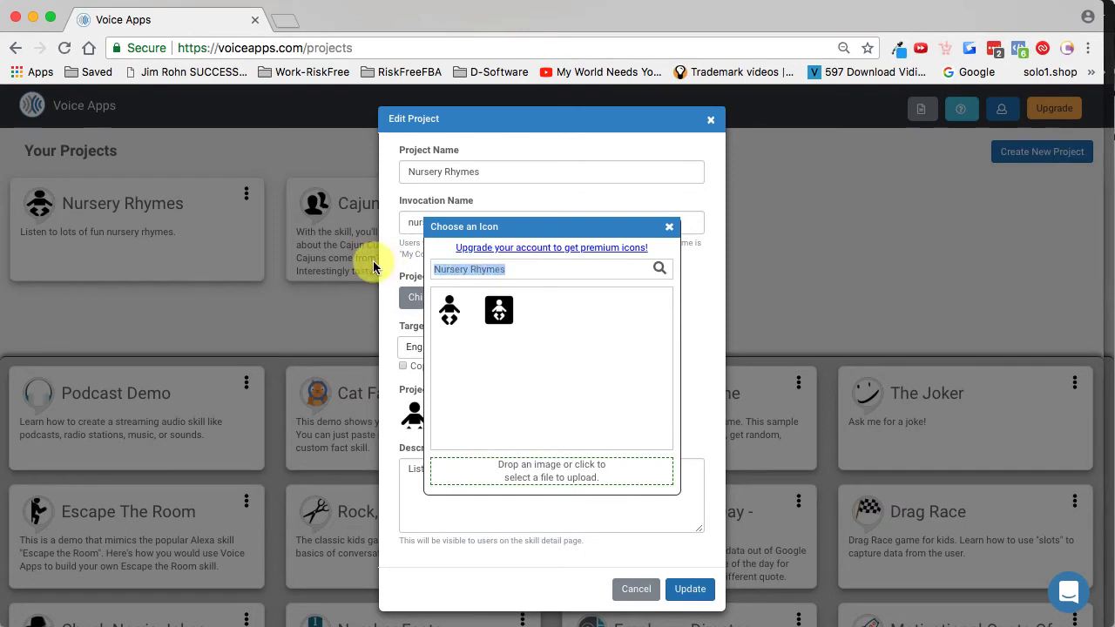
{"action": "type", "text": "f"}
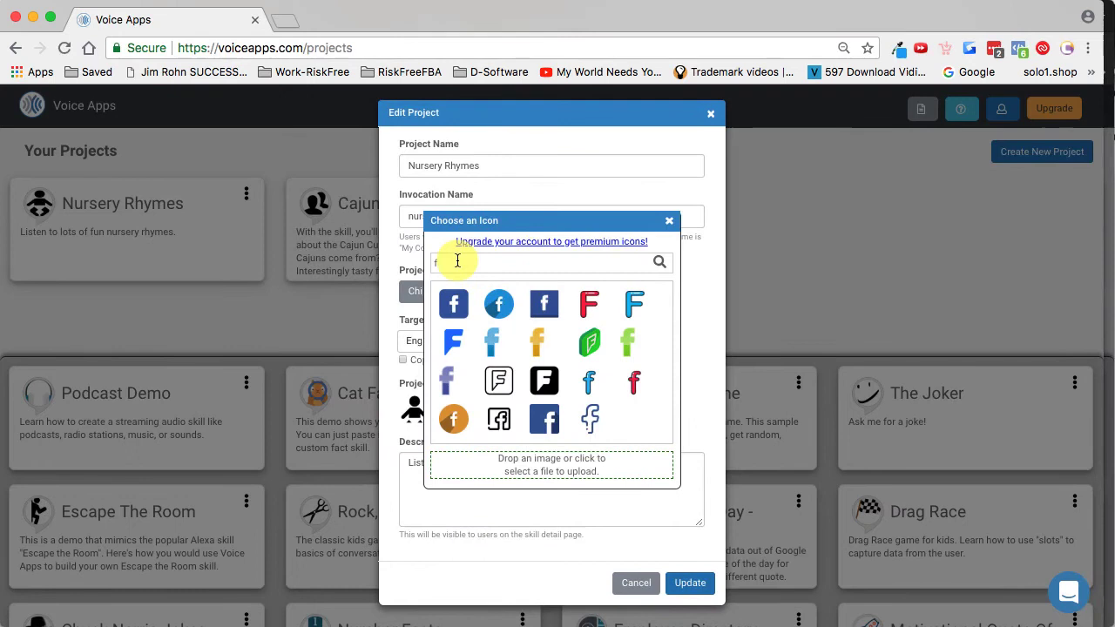
{"action": "type", "text": "ood"}
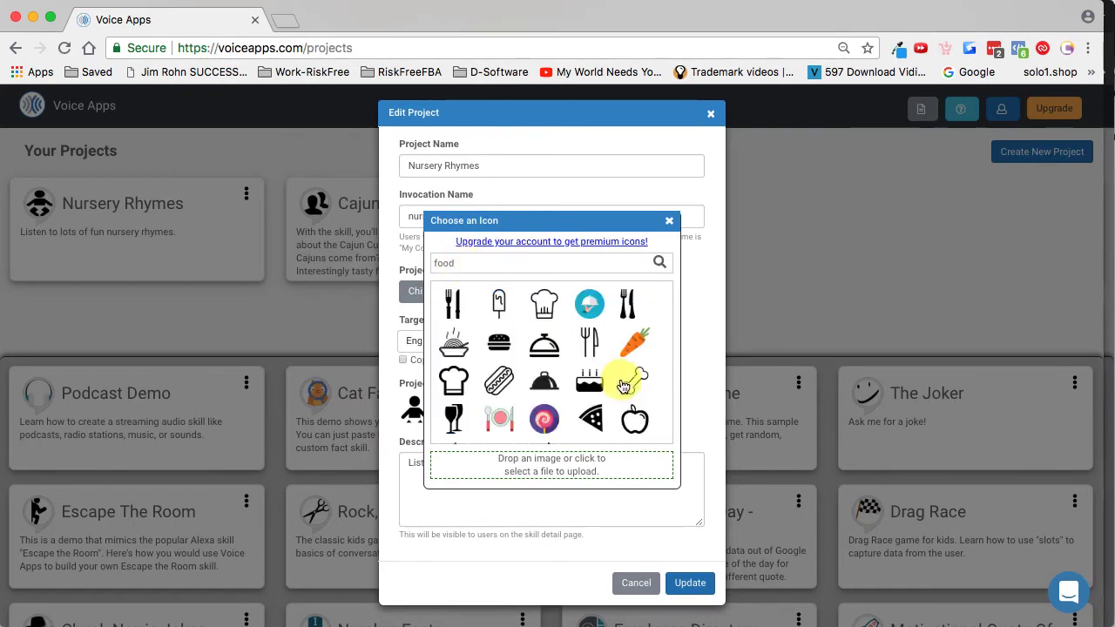
{"action": "scroll", "coordinate": [610, 366], "scroll_direction": "down", "scroll_amount": 5}
{"action": "scroll", "coordinate": [610, 349], "scroll_direction": "down", "scroll_amount": 5}
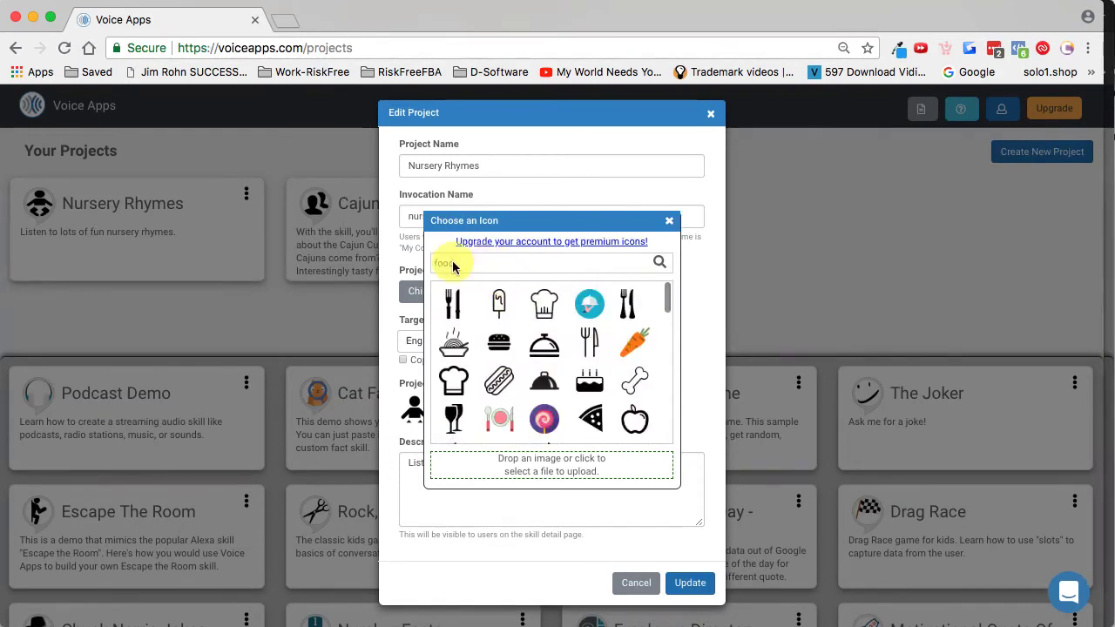
Search 'nursery' and pick the second nursery icon.
{"action": "left_click_drag", "start_coordinate": [457, 262], "coordinate": [420, 262]}
{"action": "type", "text": "nur"}
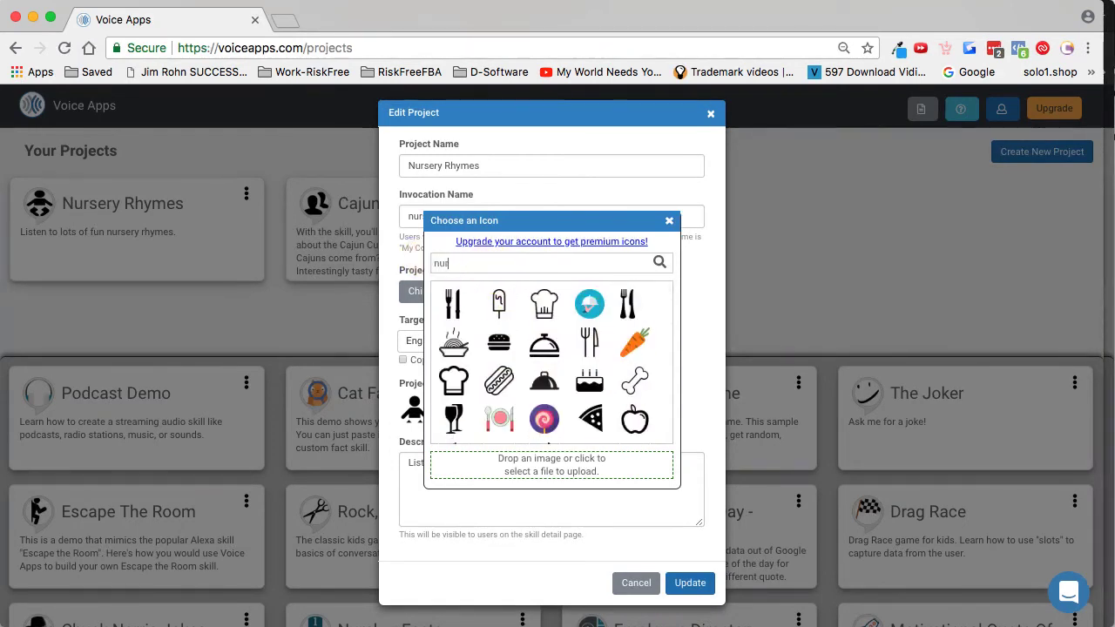
{"action": "type", "text": "sery"}
{"action": "left_click", "coordinate": [495, 305]}
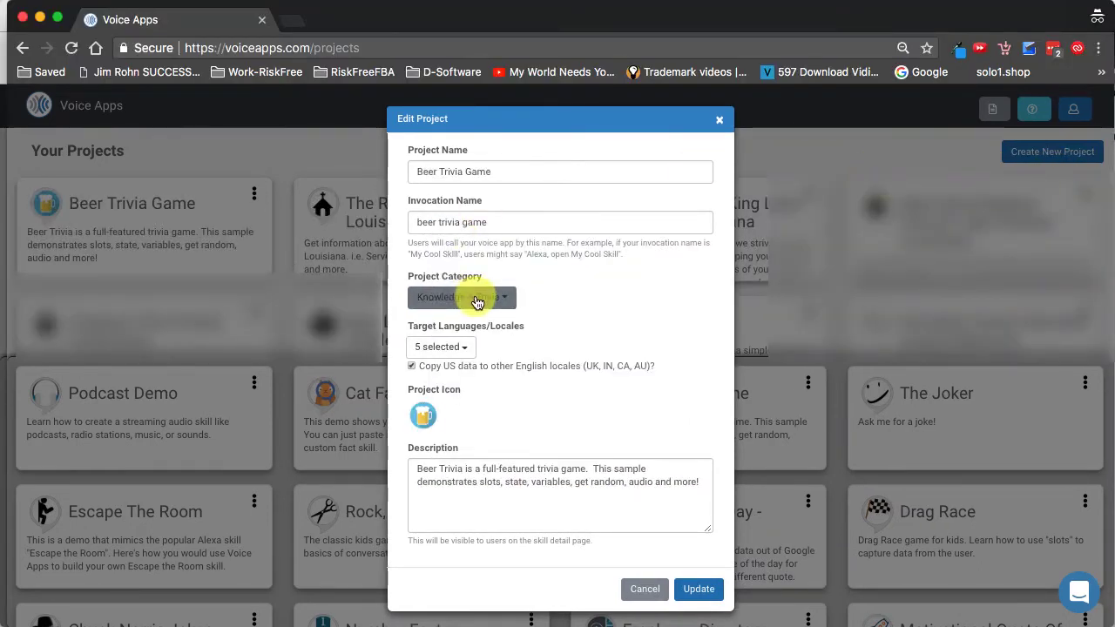
Open Beer Trivia Game's icon chooser, search 'nu' for nursery icons, and browse them.
{"action": "left_click", "coordinate": [425, 420]}
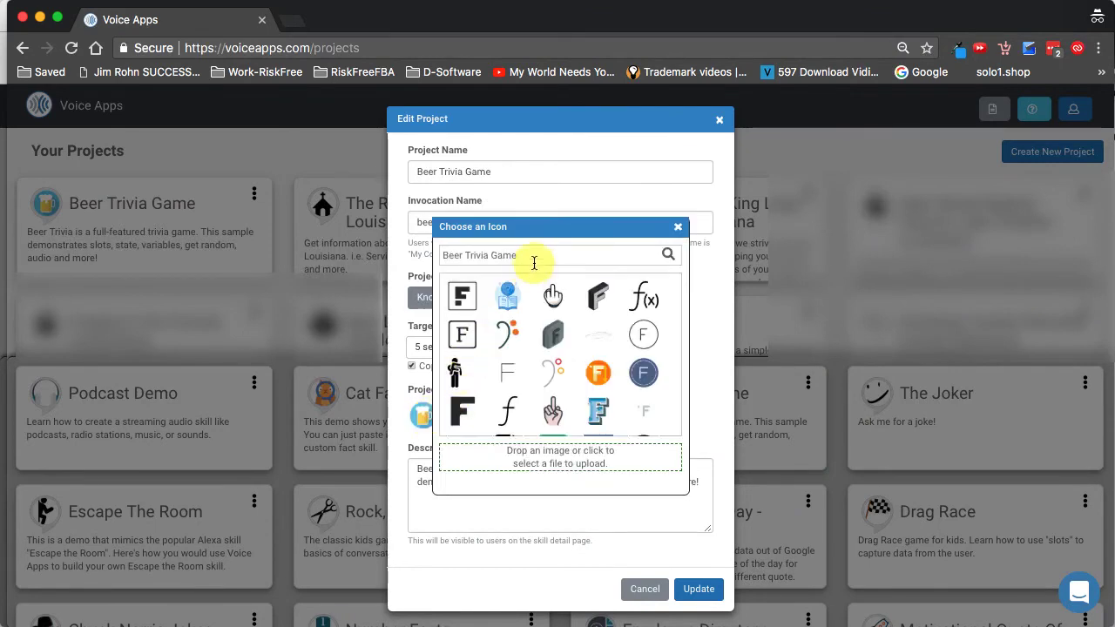
{"action": "left_click_drag", "start_coordinate": [514, 256], "coordinate": [355, 243]}
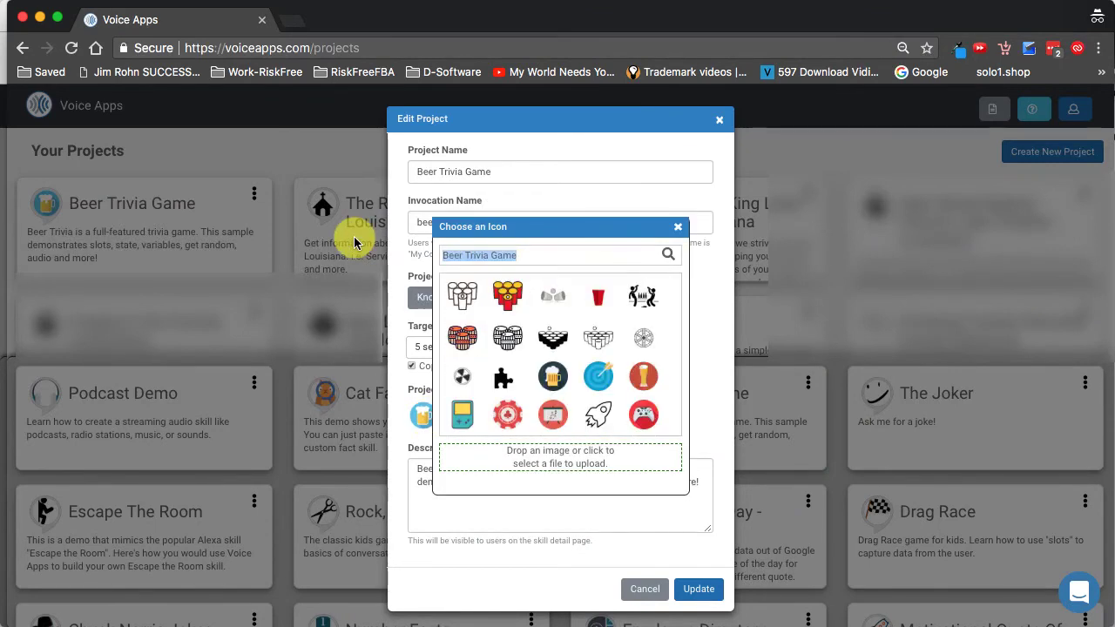
{"action": "type", "text": "nursery"}
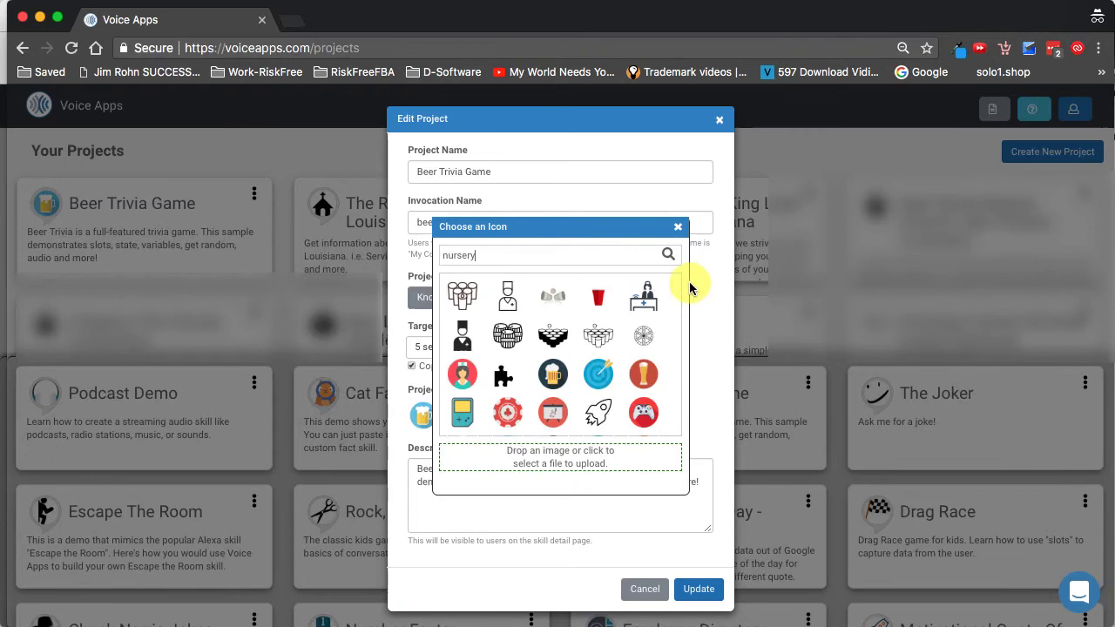
{"action": "left_click", "coordinate": [668, 255]}
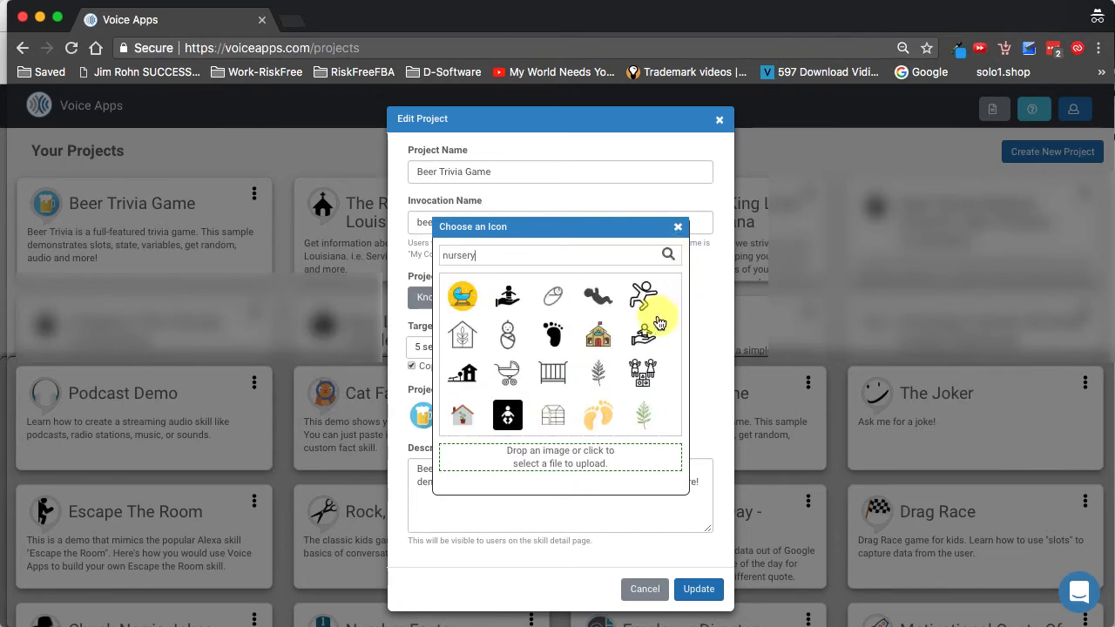
{"action": "scroll", "coordinate": [630, 341], "scroll_direction": "down", "scroll_amount": 10}
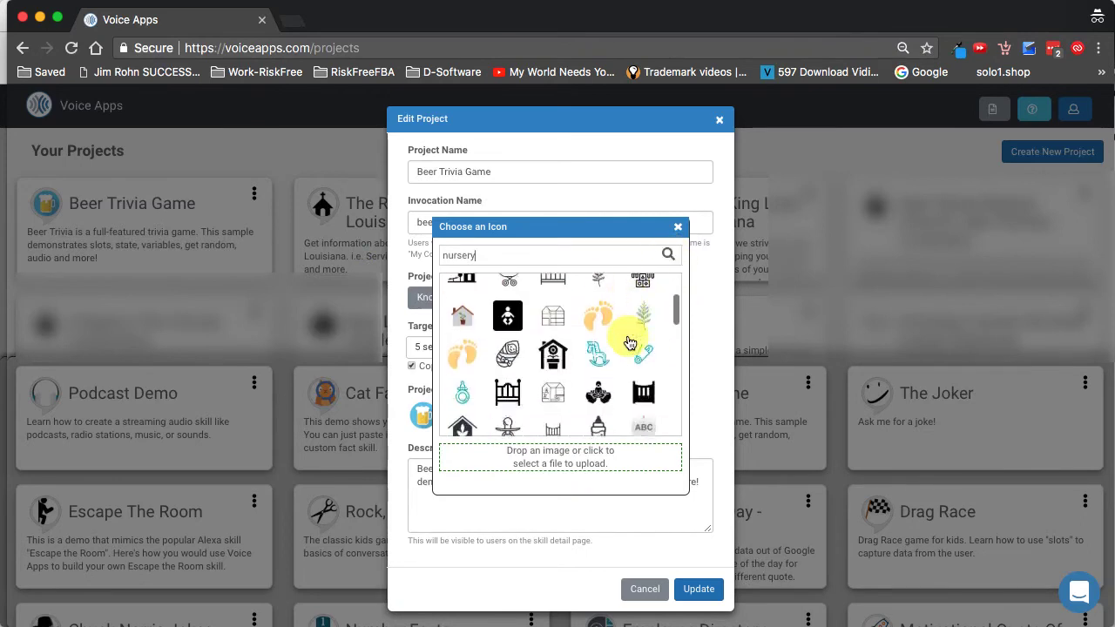
{"action": "scroll", "coordinate": [630, 341], "scroll_direction": "up", "scroll_amount": 8}
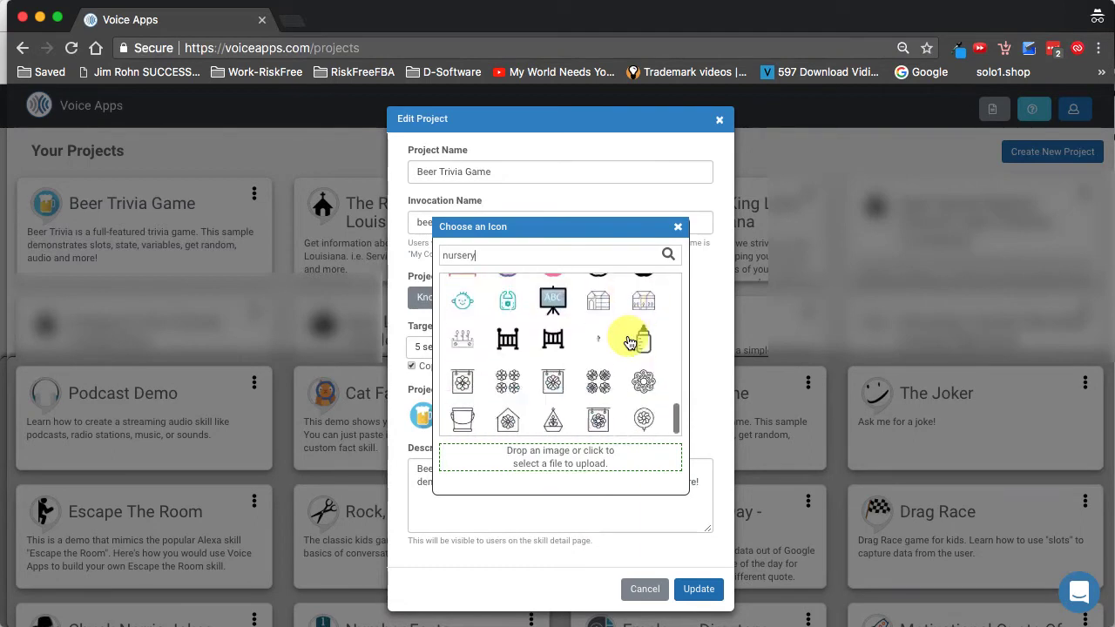
{"action": "scroll", "coordinate": [630, 342], "scroll_direction": "up", "scroll_amount": 5}
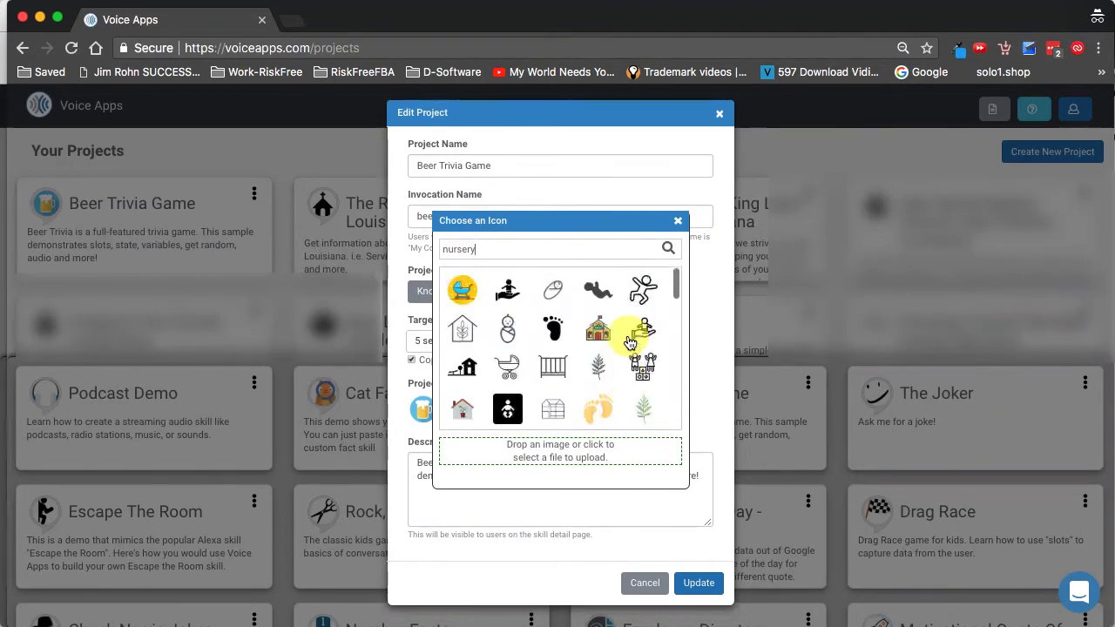
Replace the search with 'food' and scroll through the food icons.
{"action": "left_click_drag", "start_coordinate": [497, 250], "coordinate": [398, 242]}
{"action": "type", "text": "f"}
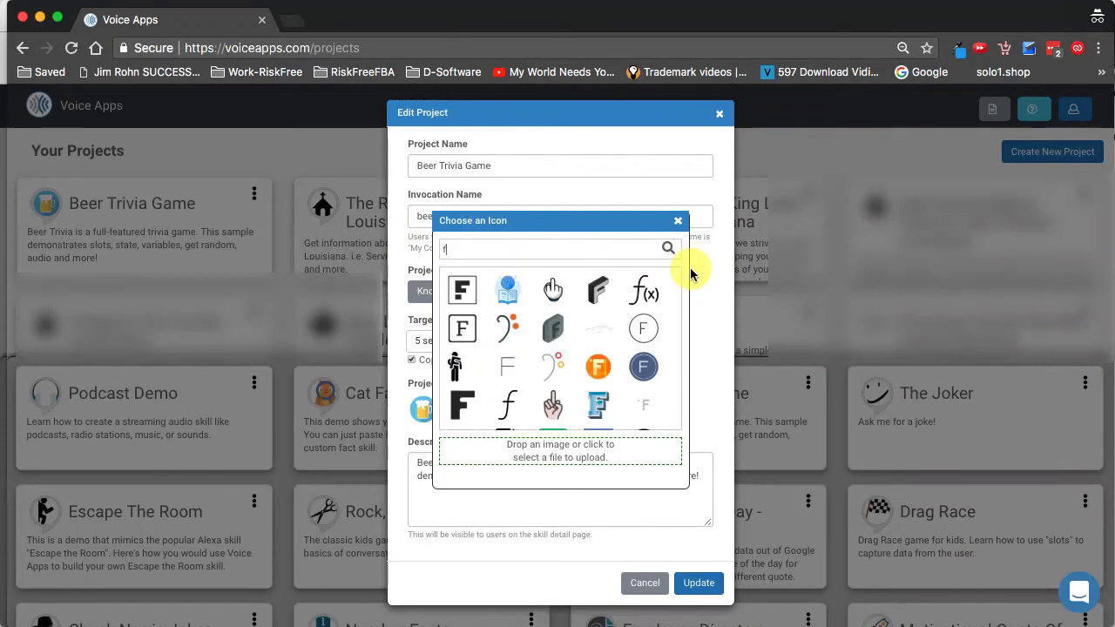
{"action": "scroll", "coordinate": [670, 356], "scroll_direction": "down", "scroll_amount": 5}
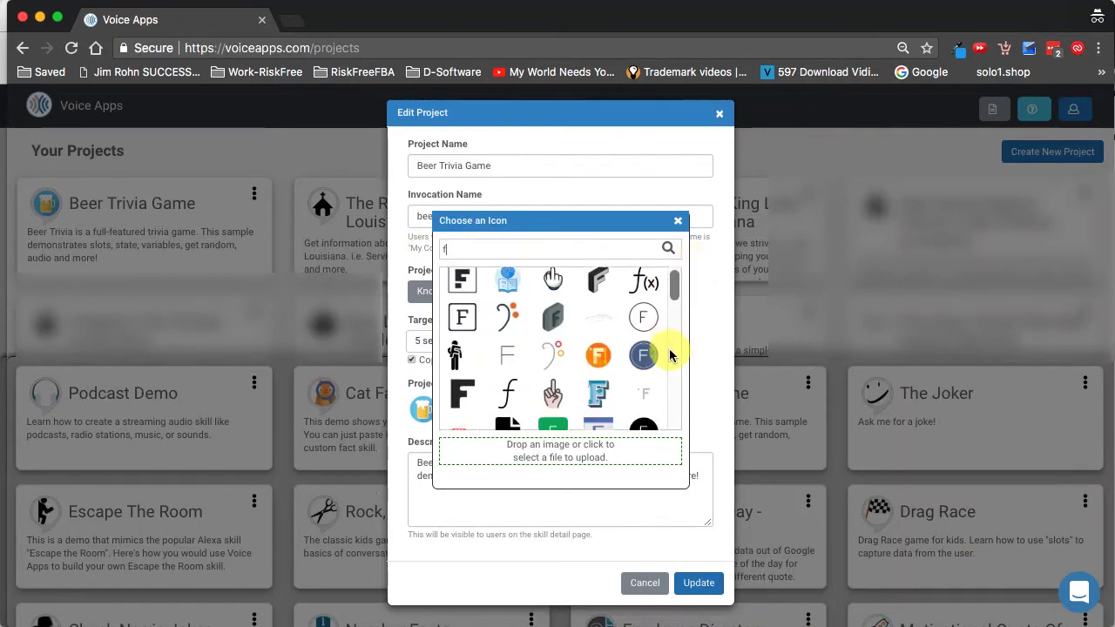
{"action": "scroll", "coordinate": [647, 358], "scroll_direction": "down", "scroll_amount": 5}
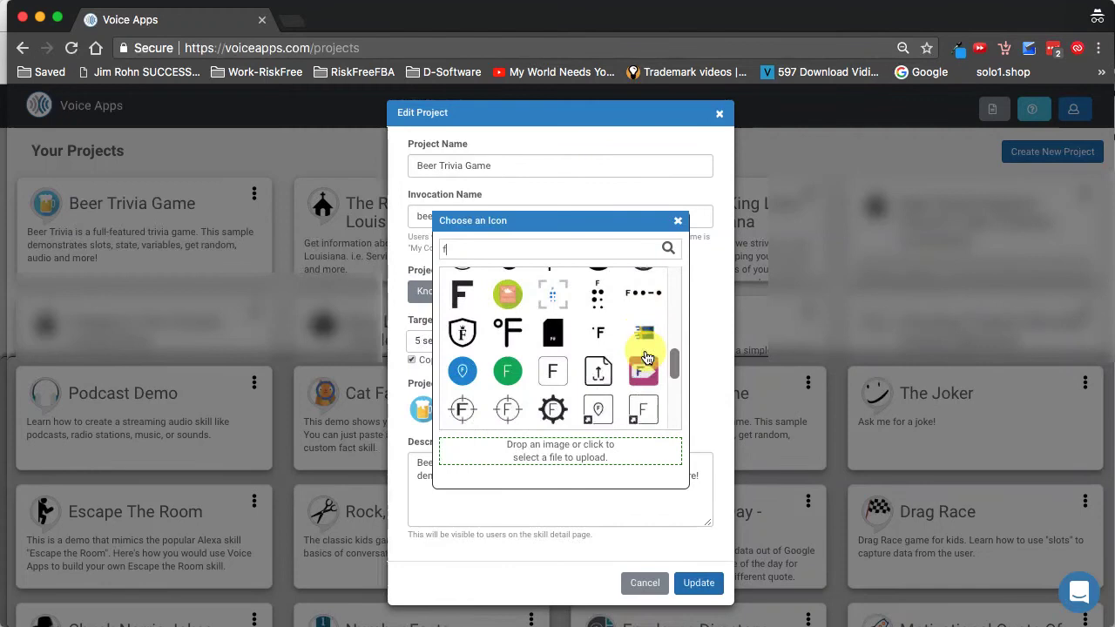
{"action": "scroll", "coordinate": [647, 358], "scroll_direction": "up", "scroll_amount": 10}
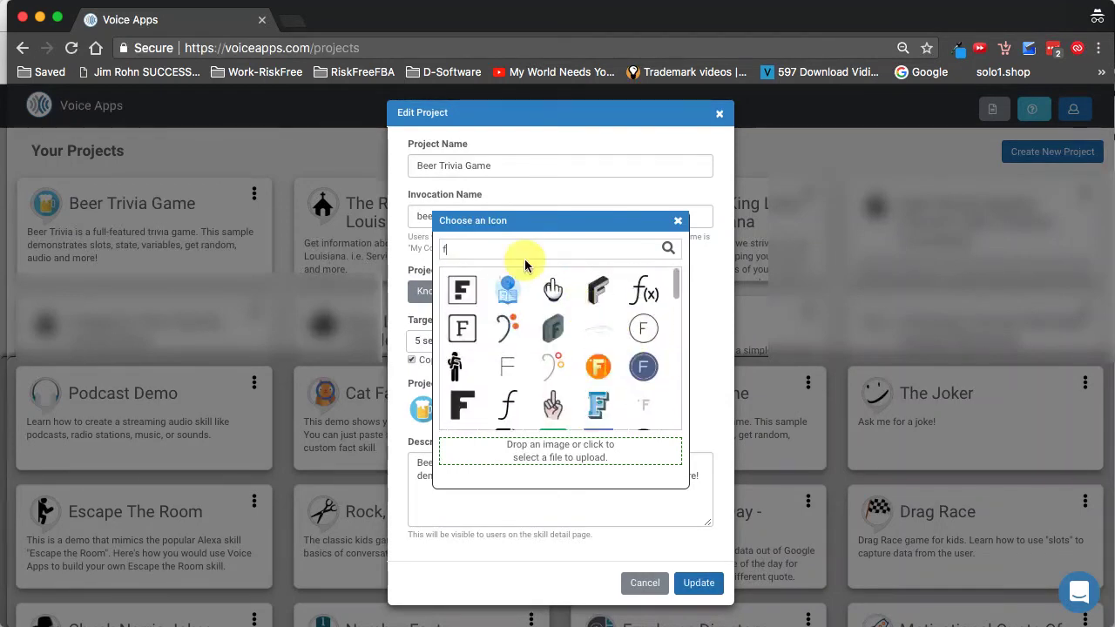
{"action": "type", "text": "ood"}
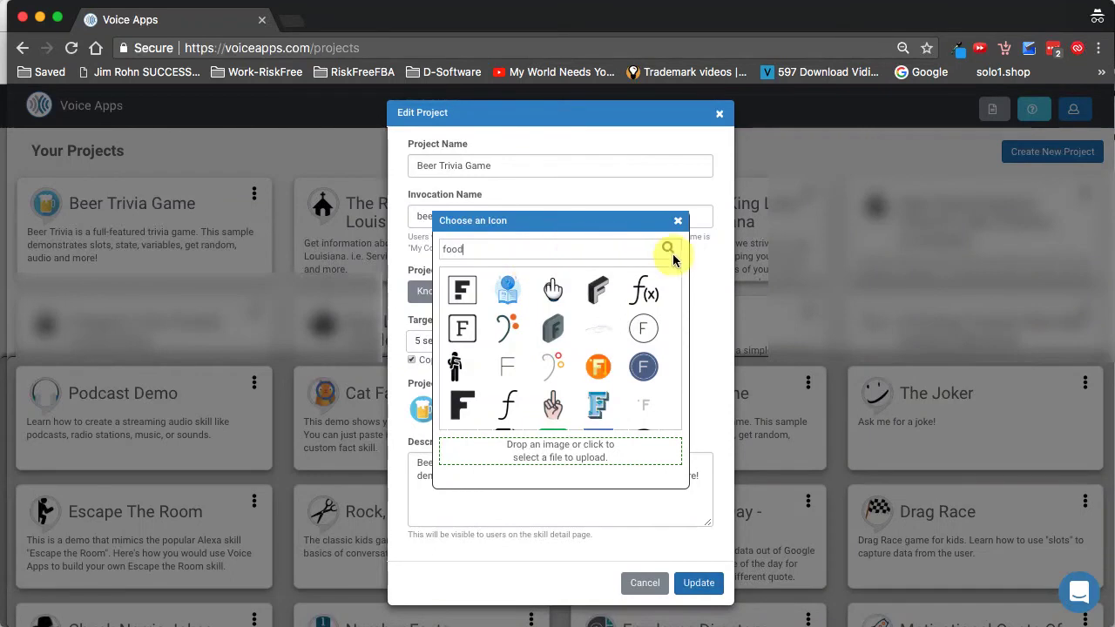
{"action": "left_click", "coordinate": [669, 251]}
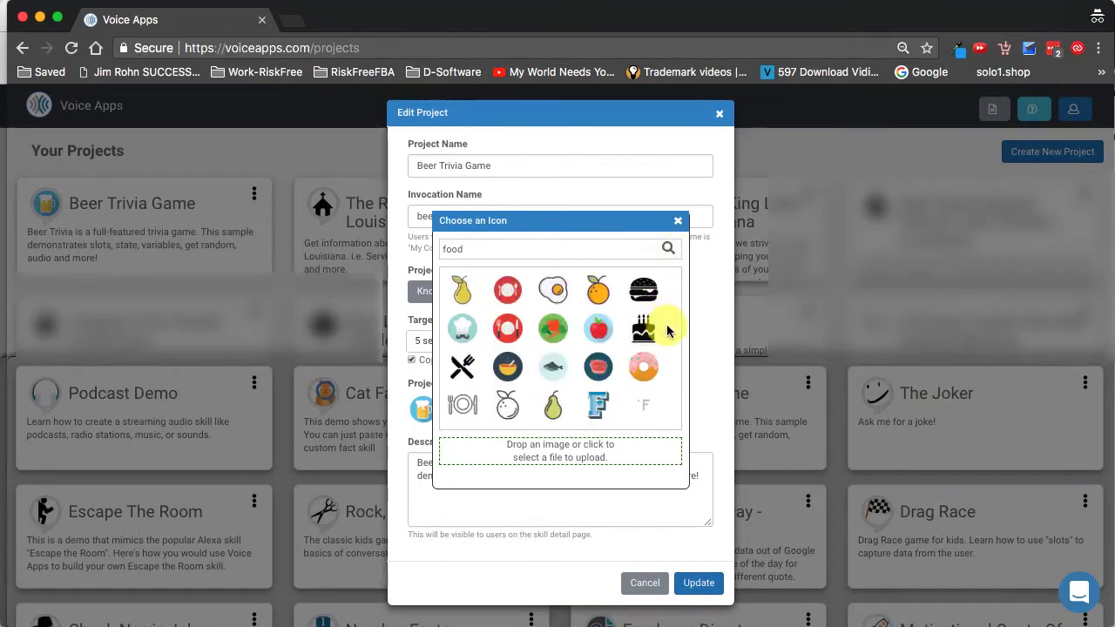
{"action": "scroll", "coordinate": [666, 324], "scroll_direction": "down", "scroll_amount": 5}
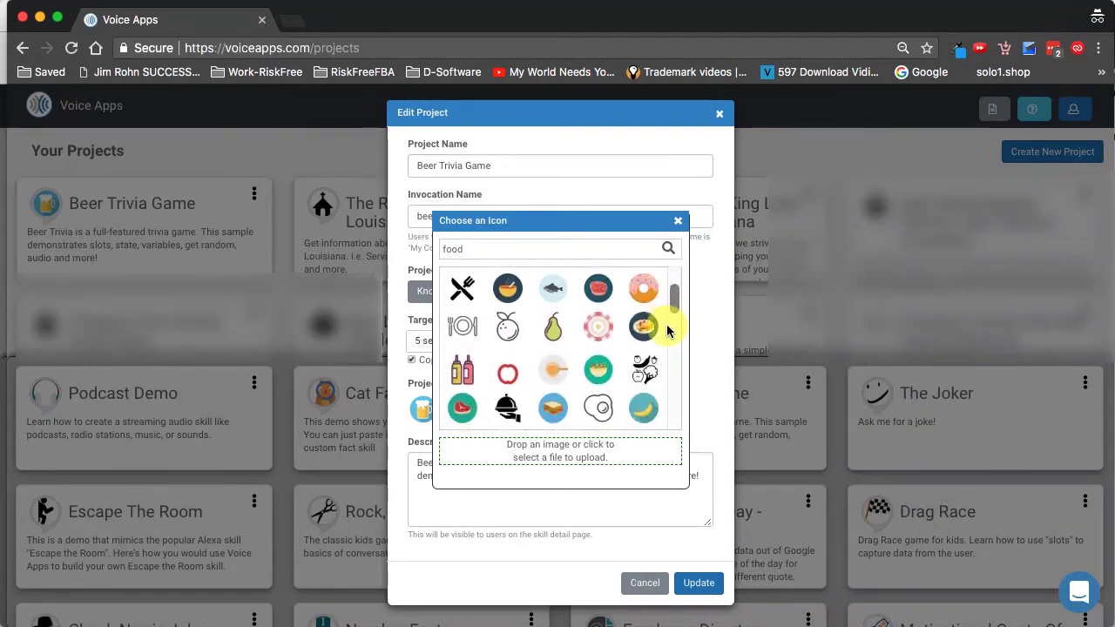
{"action": "scroll", "coordinate": [667, 325], "scroll_direction": "down", "scroll_amount": 10}
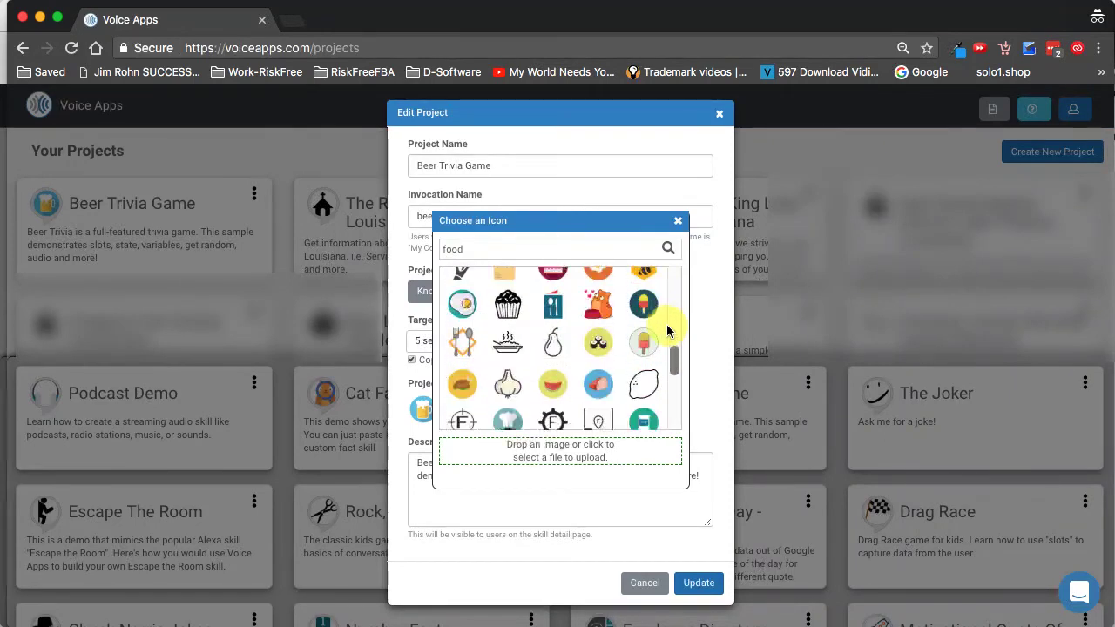
{"action": "scroll", "coordinate": [667, 331], "scroll_direction": "down", "scroll_amount": 8}
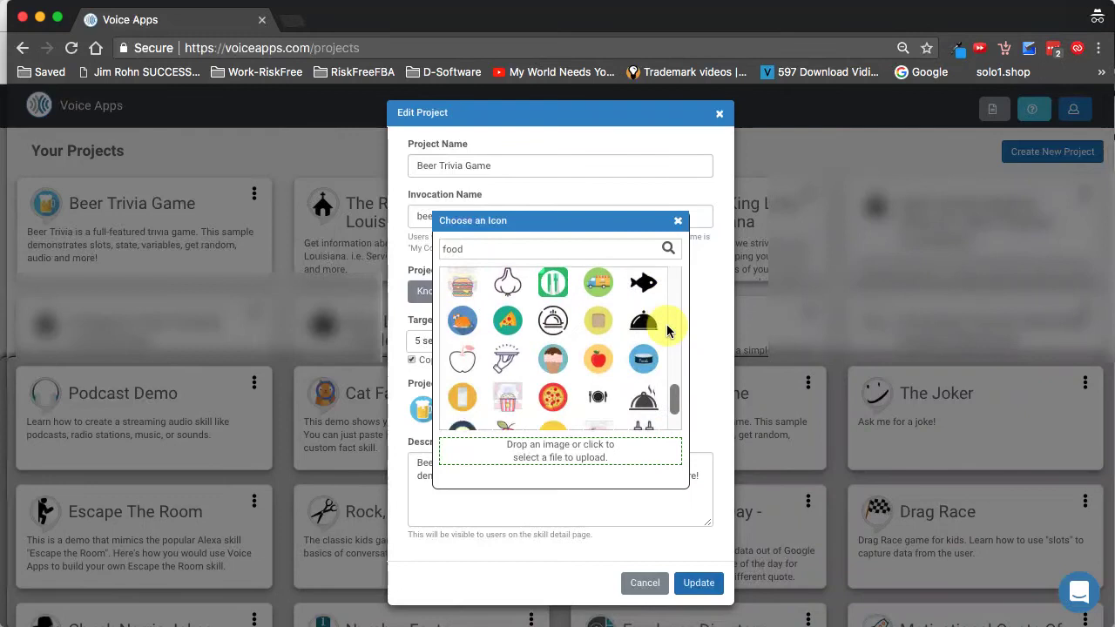
{"action": "scroll", "coordinate": [667, 331], "scroll_direction": "down", "scroll_amount": 1}
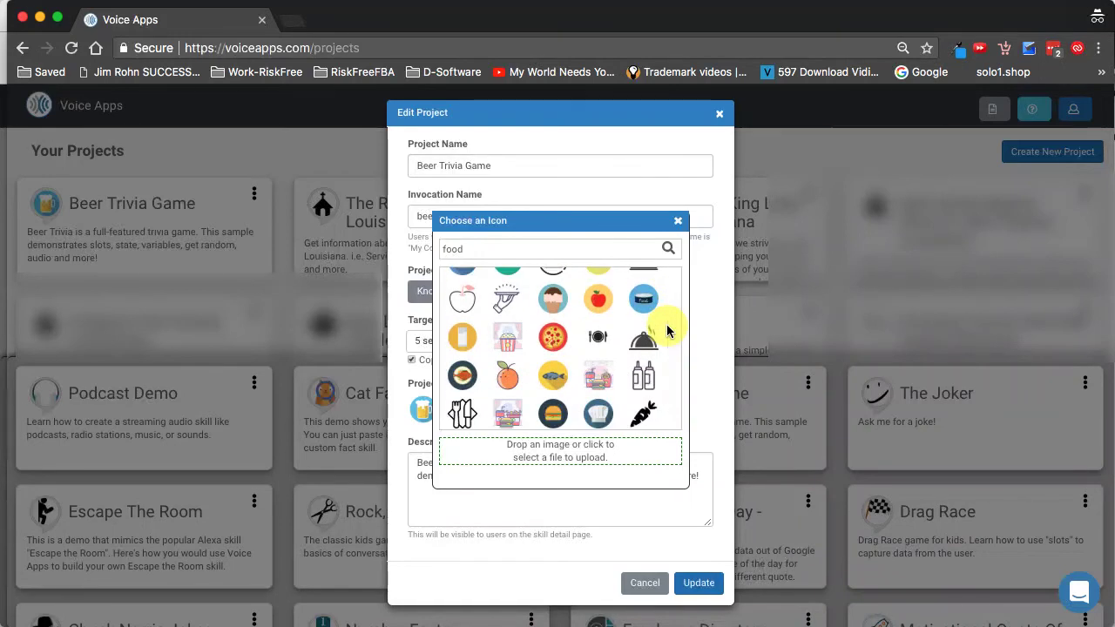
{"action": "scroll", "coordinate": [667, 331], "scroll_direction": "up", "scroll_amount": 15}
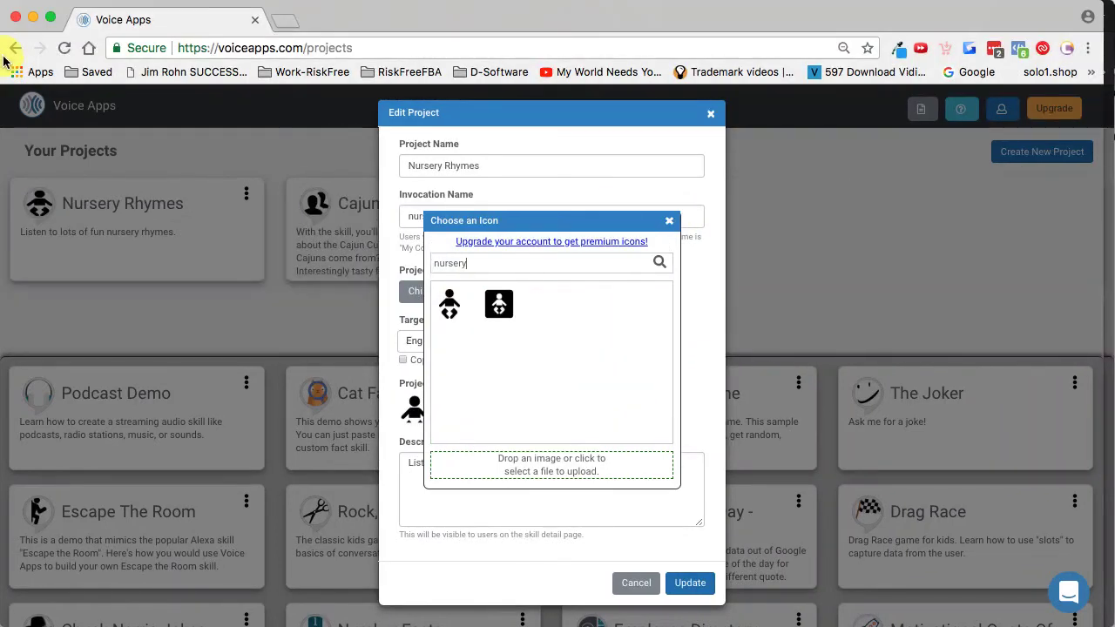
Clear the 'nursery' term from the icon search box.
{"action": "left_click", "coordinate": [474, 264]}
{"action": "left_click_drag", "start_coordinate": [474, 263], "coordinate": [427, 262]}
{"action": "key", "text": "BackSpace"}
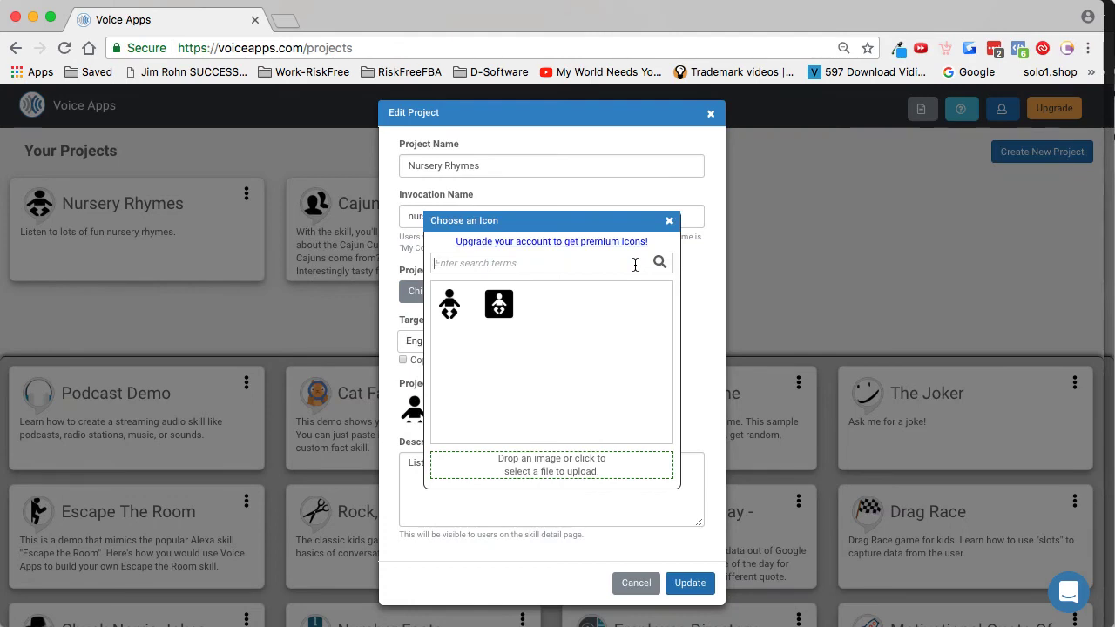
Upload Nursery Rhymes.png from Finder into the icon drop zone as the project icon.
{"action": "left_click", "coordinate": [635, 265]}
{"action": "left_click", "coordinate": [635, 265]}
{"action": "left_click_drag", "start_coordinate": [39, 449], "coordinate": [560, 468]}
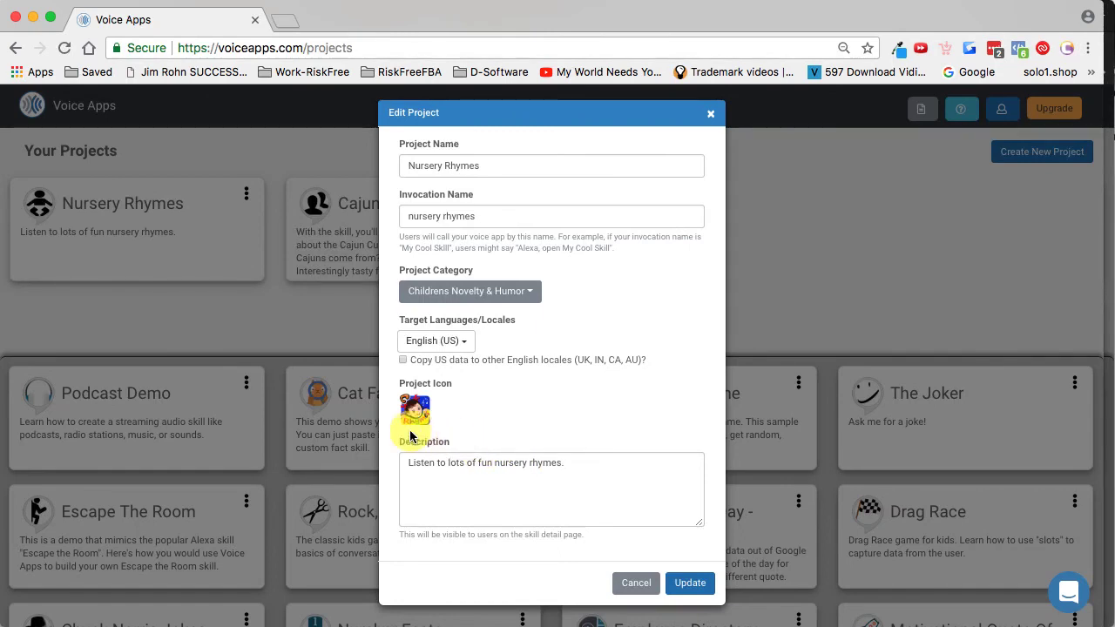
Click Update to save the Nursery Rhymes project with its uploaded icon.
{"action": "left_click", "coordinate": [687, 583]}
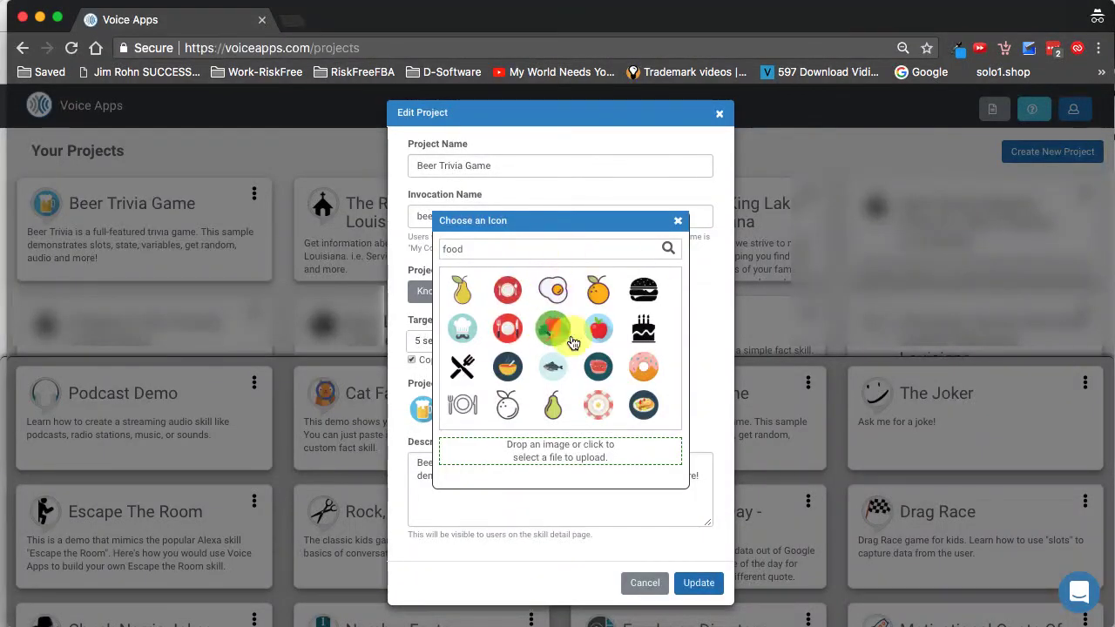
Close the icon chooser and reopen it from Beer Trivia Game's beer mug Project Icon.
{"action": "left_click", "coordinate": [678, 219]}
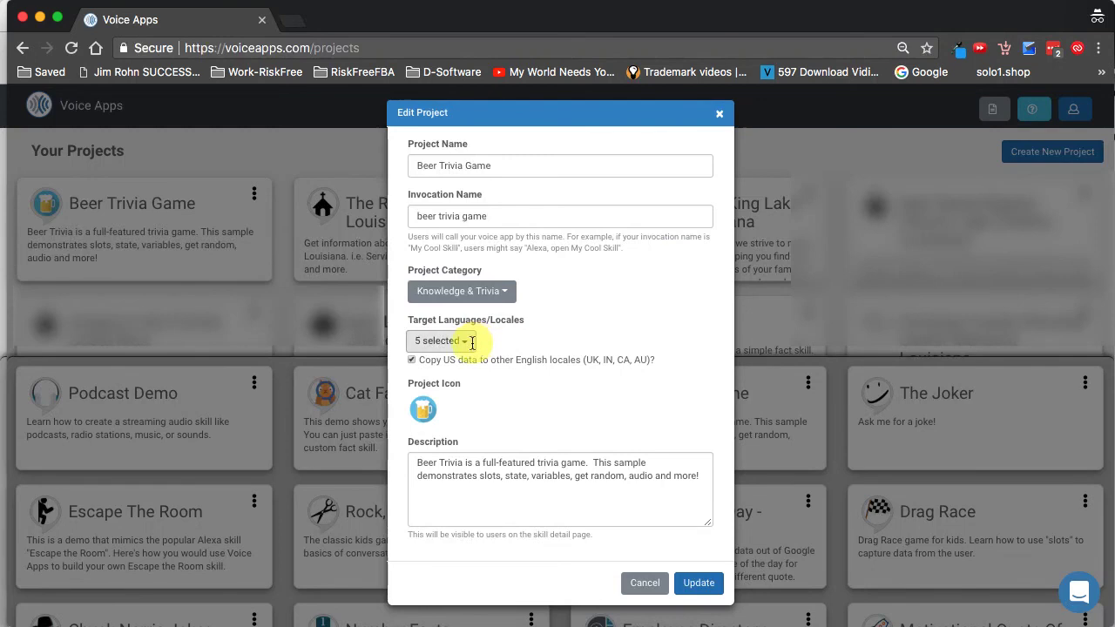
{"action": "left_click", "coordinate": [425, 411]}
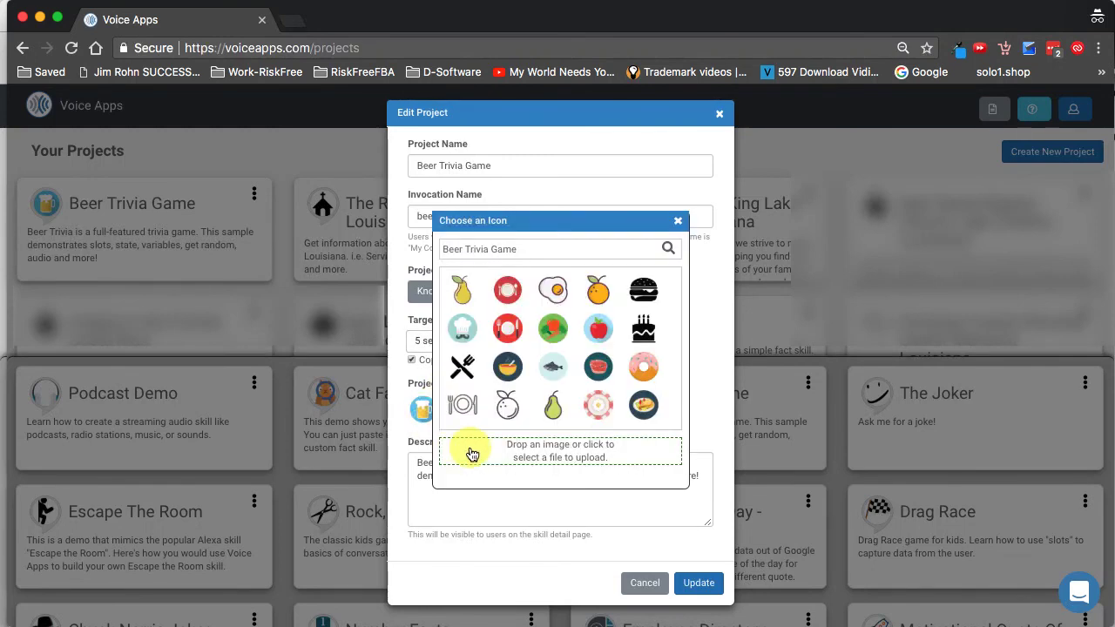